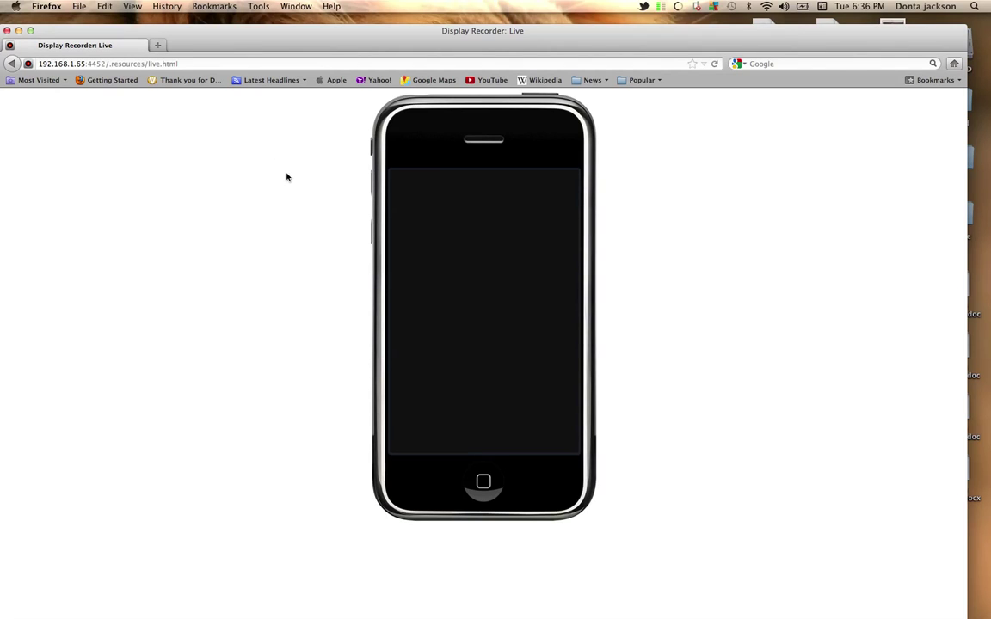
# Reload the Display Recorder live page in Firefox to bring up the iPhone mirror
pyautogui.click(715, 63)
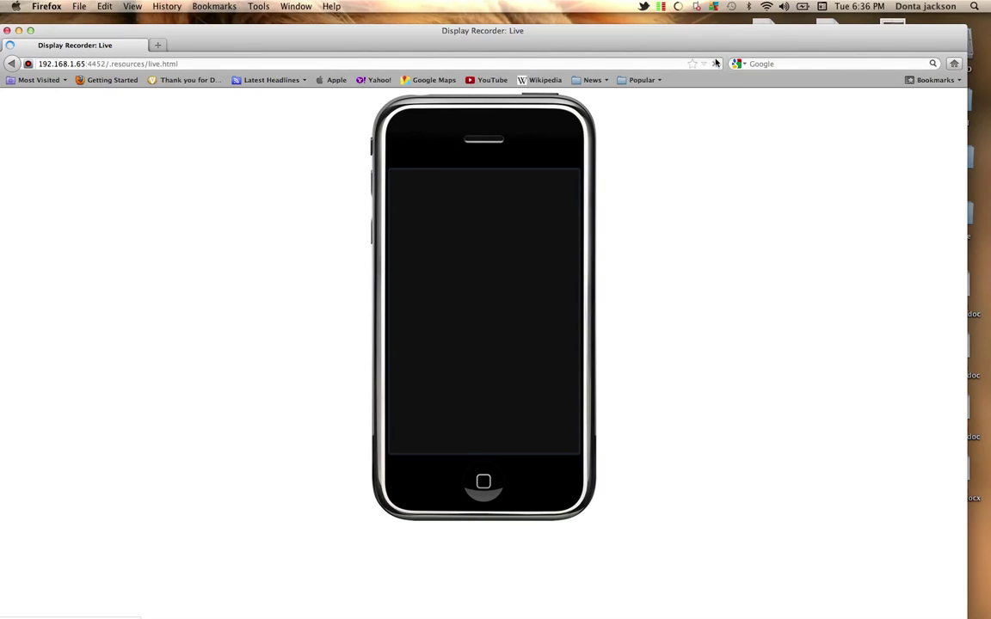